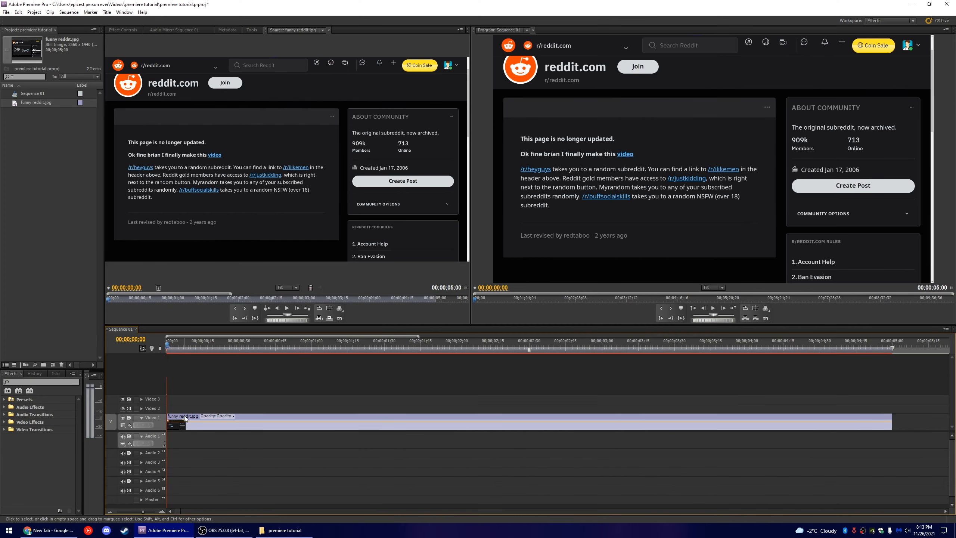
- Turn off opacity keyframing for the funny reddit.jpg clip and set its Opacity to 50%
click(123, 30)
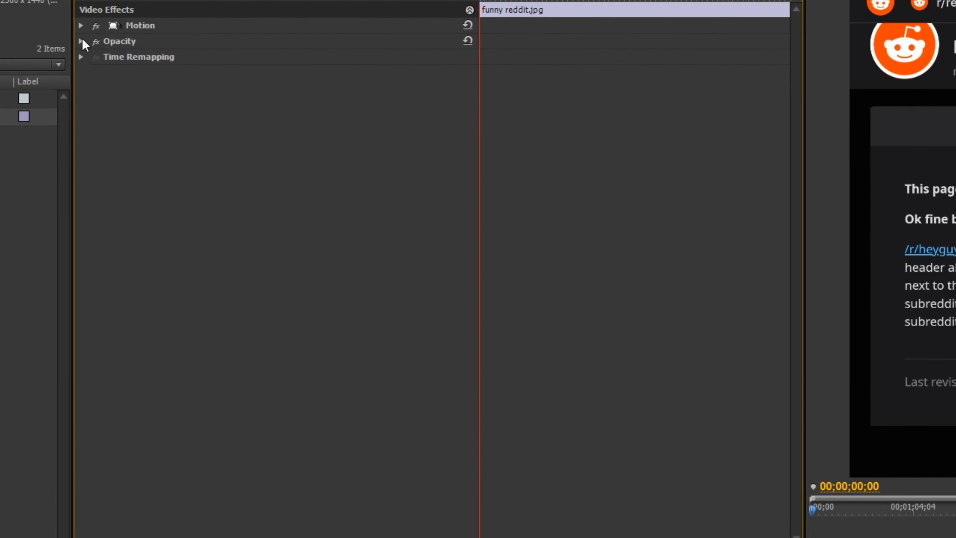
click(81, 42)
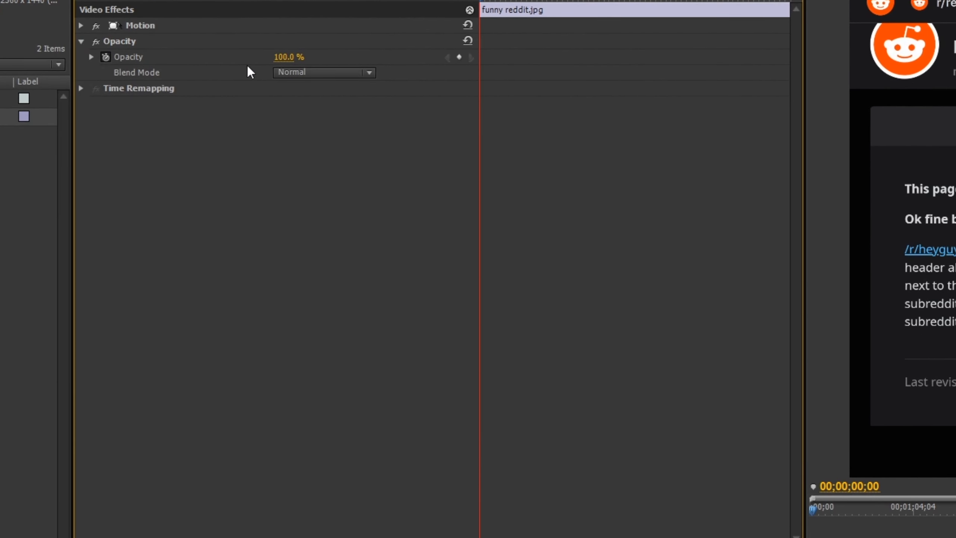
click(105, 57)
click(289, 57)
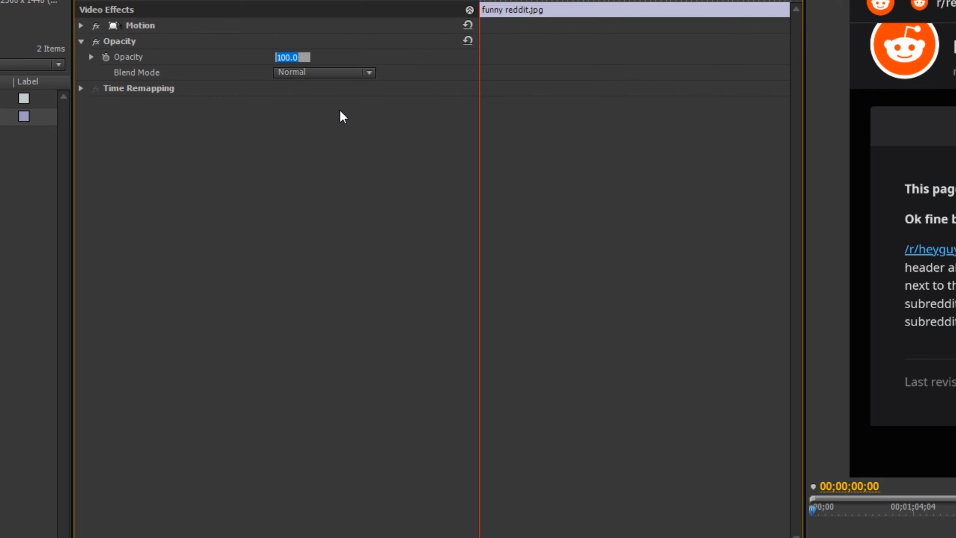
text(50)
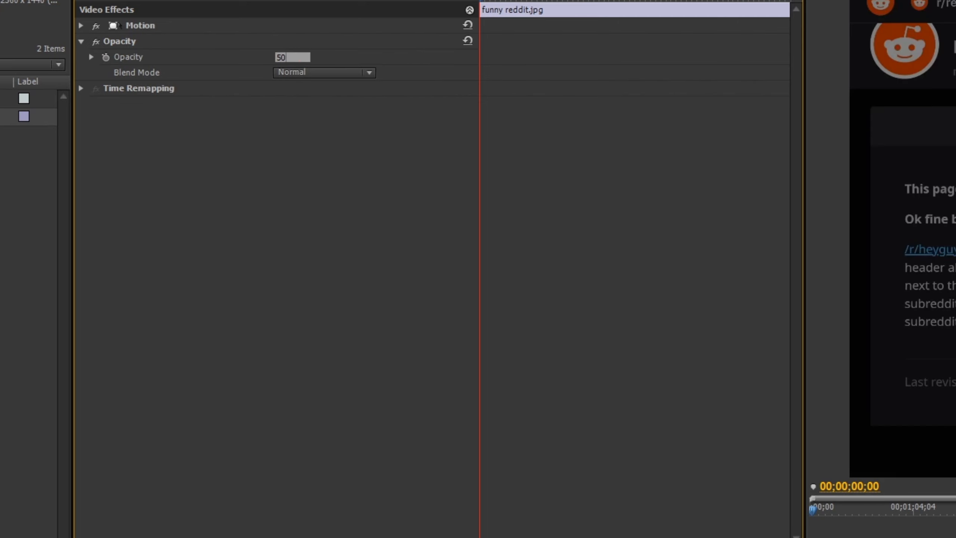
key(Return)
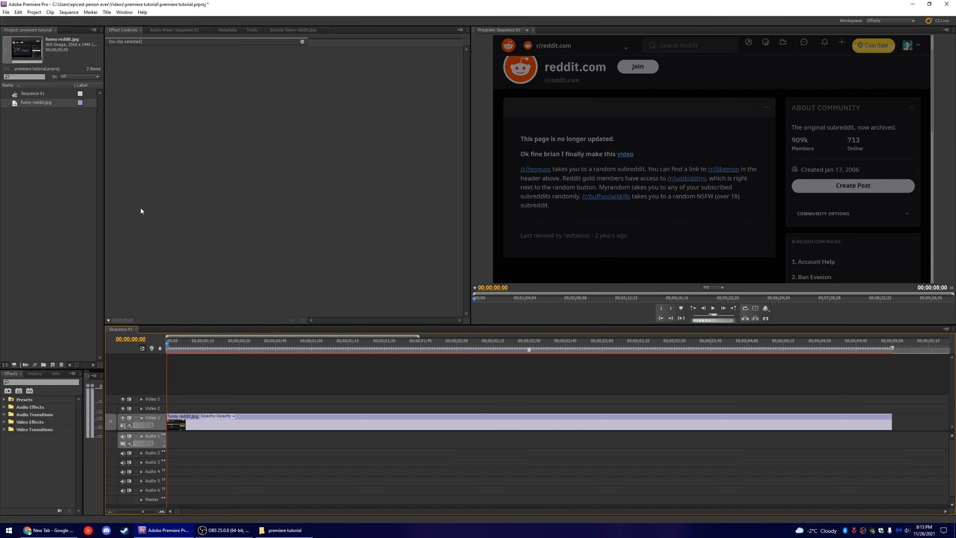
- Place a second copy of funny reddit.jpg on Video 2 and apply the Crop effect to it, cropping Left by 6%
drag(17, 103, 174, 407)
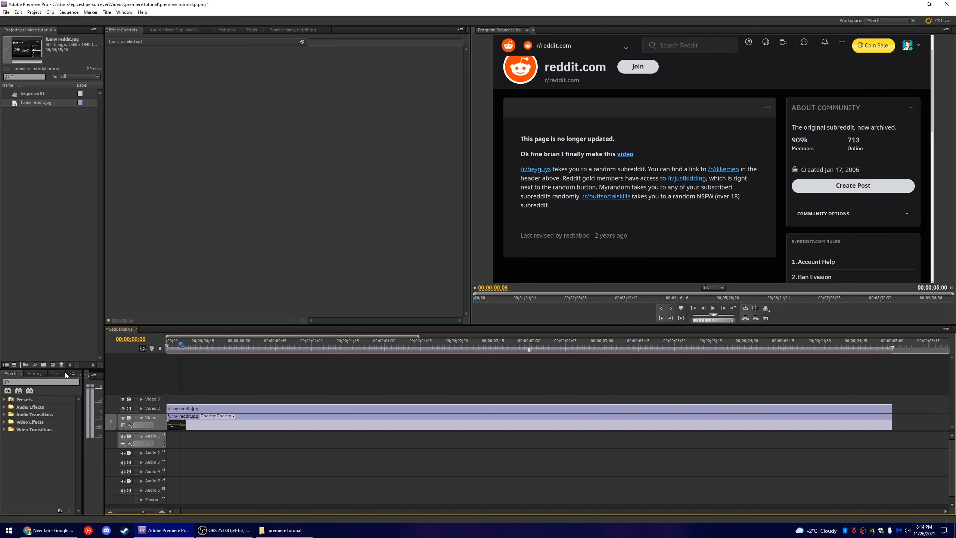
click(34, 382)
text(crop)
drag(141, 406, 202, 409)
mouse_move(207, 88)
mouse_down()
mouse_move(226, 88)
mouse_move(217, 89)
mouse_up()
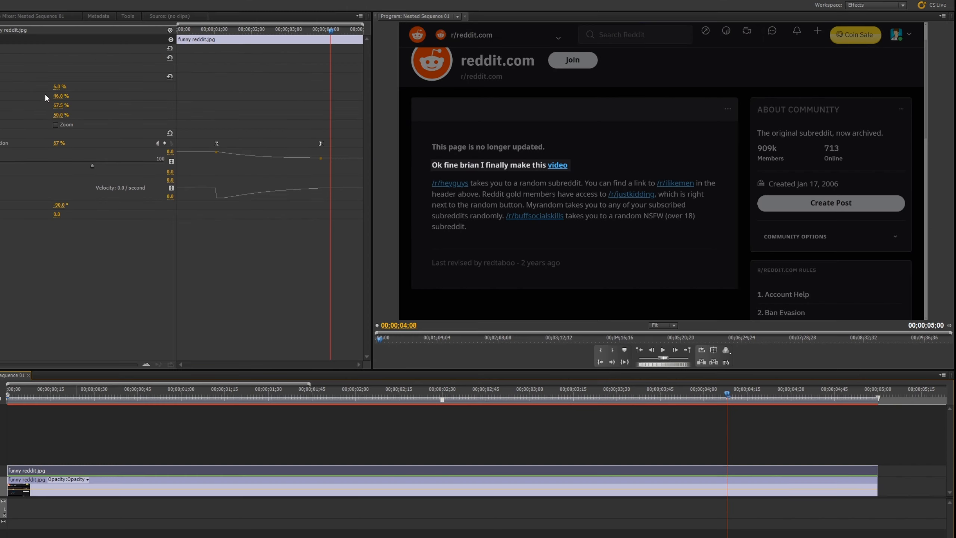
- Reduce the Crop effect's Left, Top and Right values to 0% and lower its Bottom value
drag(381, 145, 364, 145)
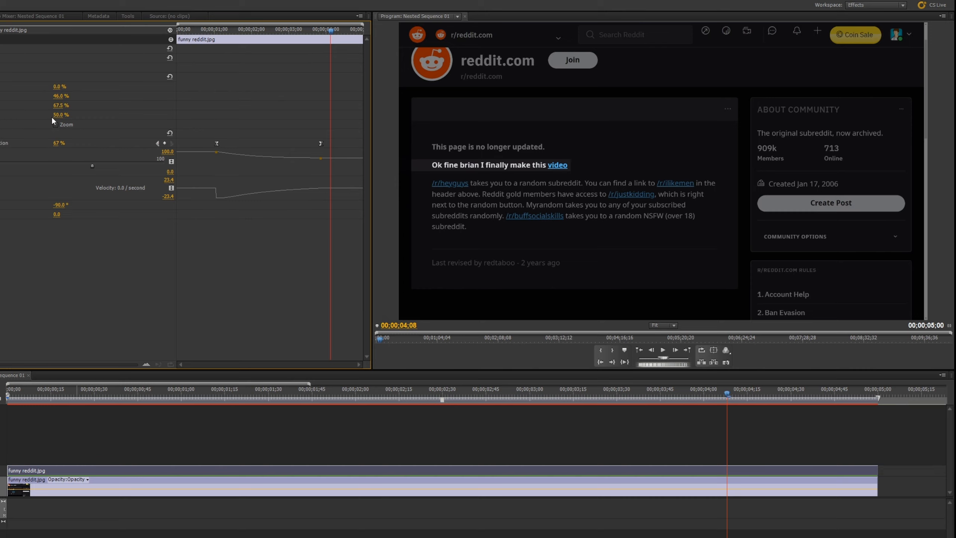
mouse_move(57, 86)
mouse_down()
mouse_move(93, 86)
mouse_move(55, 86)
mouse_up()
drag(59, 105, 37, 96)
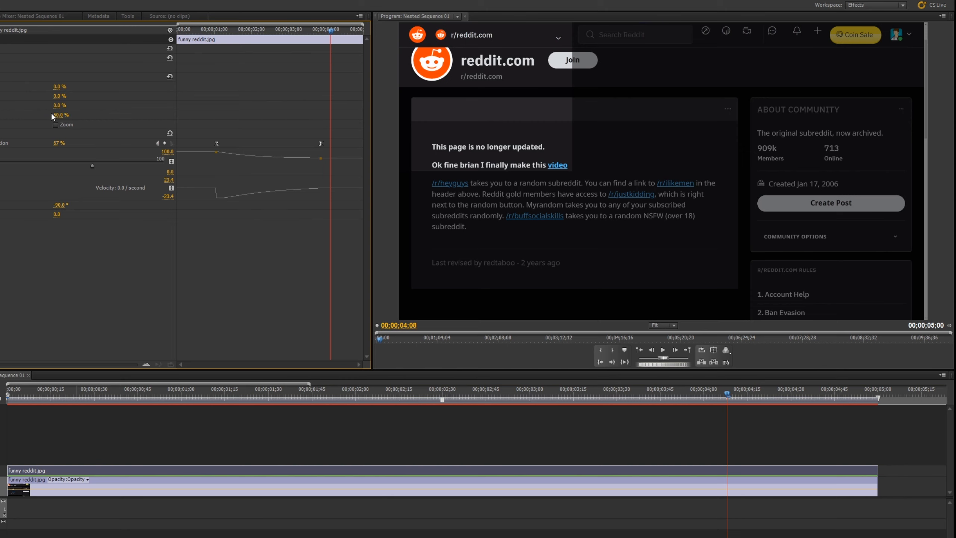
drag(53, 115, 38, 115)
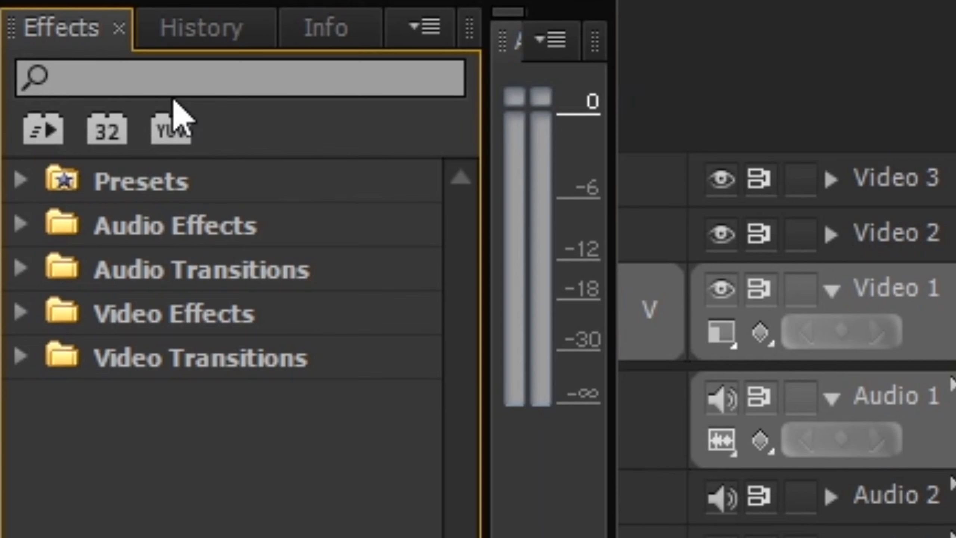
- Find the Linear Wipe video effect and apply it to the cropped clip on Video 2
click(207, 79)
text(wipe)
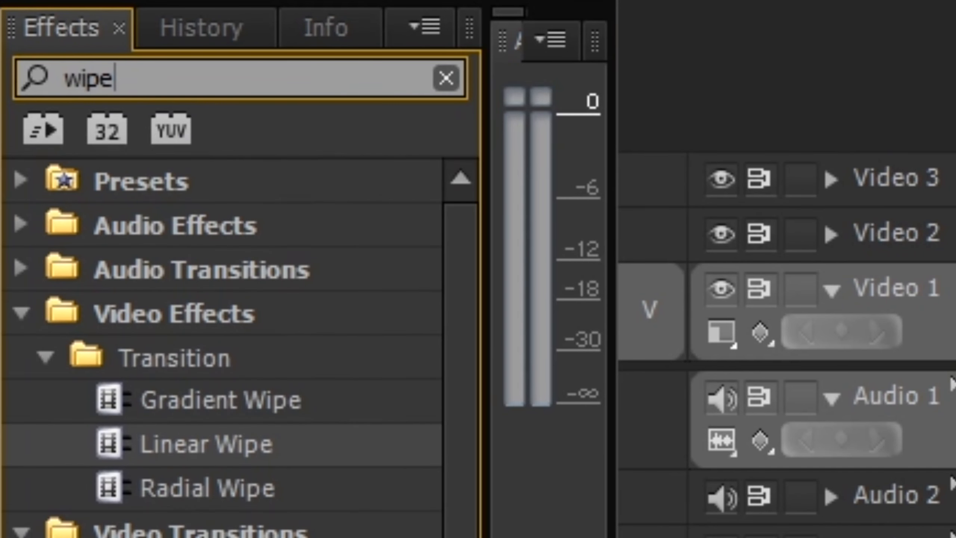
click(131, 451)
drag(131, 451, 147, 158)
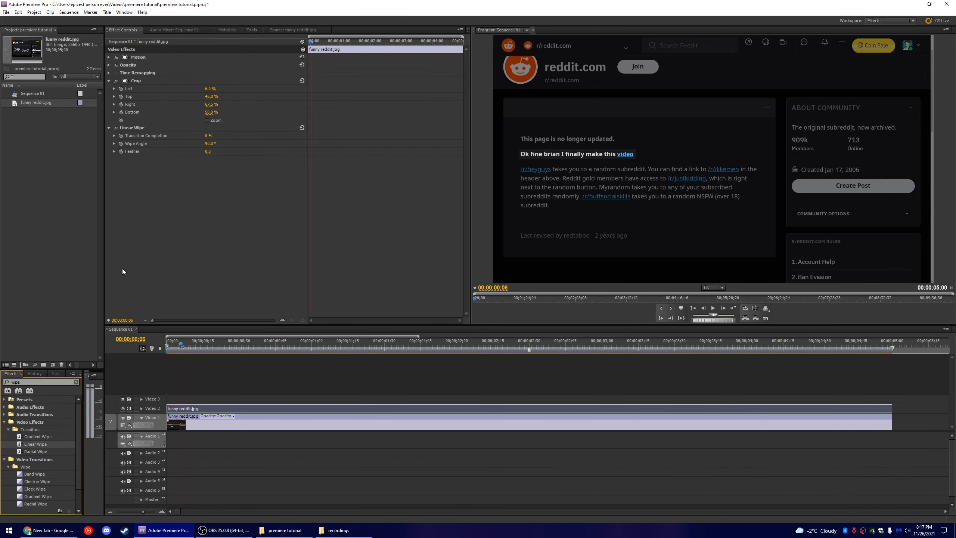
- At 00;00;00;32, set the Linear Wipe's Transition Completion to 18% and its Wipe Angle to -90°
drag(311, 41, 325, 41)
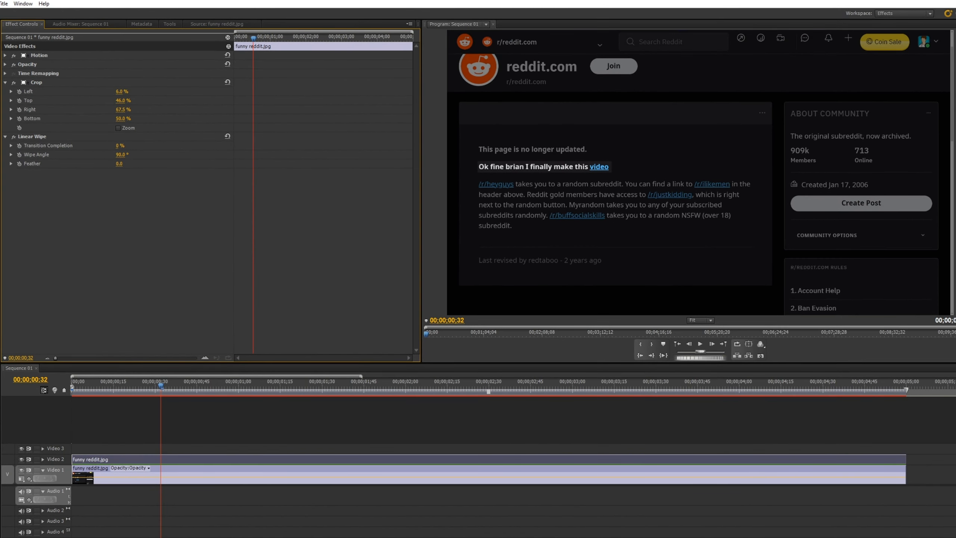
drag(118, 145, 51, 175)
click(11, 146)
click(119, 170)
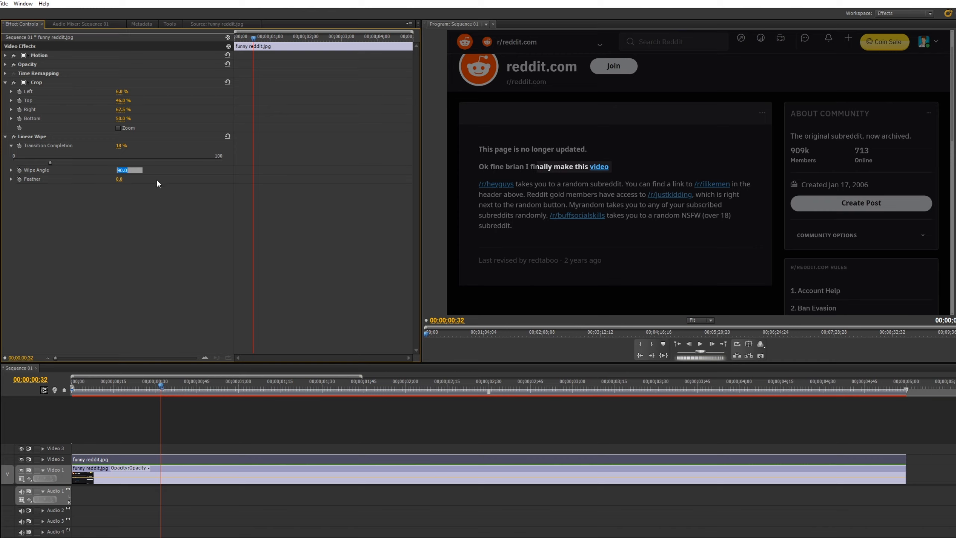
text(-90)
key(Return)
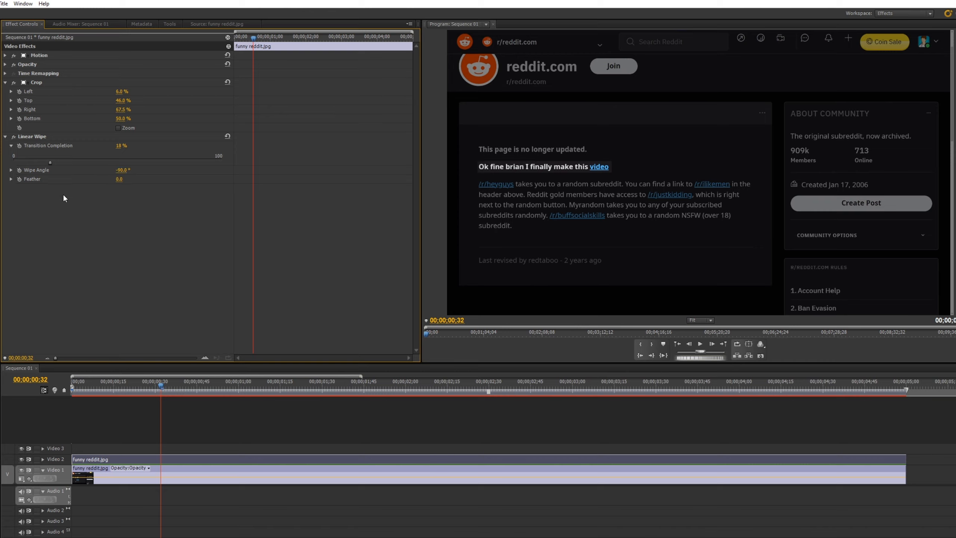
- Enable keyframing for Transition Completion at 00;00;00;32 and set that keyframe to 94%
click(19, 146)
click(19, 145)
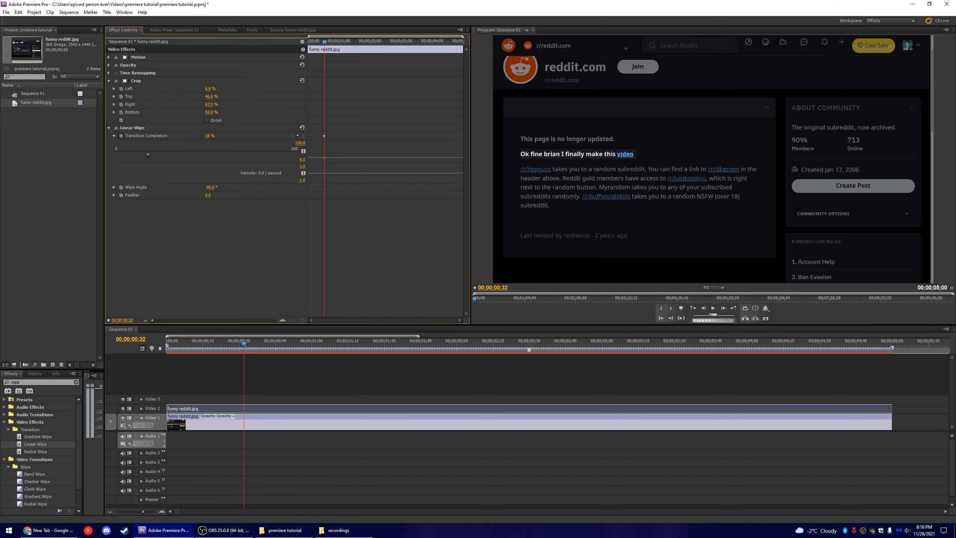
drag(148, 154, 283, 154)
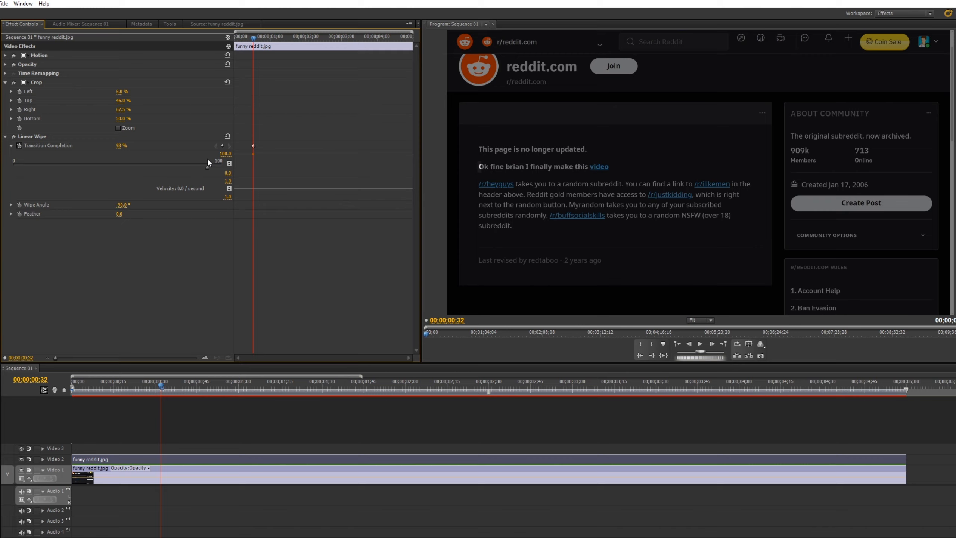
- Add a Transition Completion keyframe at 00;00;01;41 with a value of 67%
drag(208, 161, 210, 160)
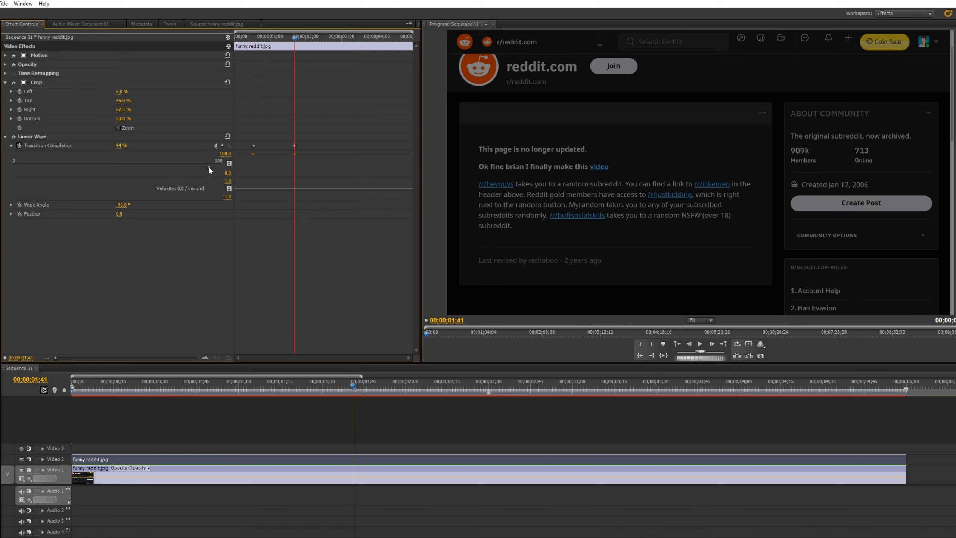
drag(210, 167, 17, 175)
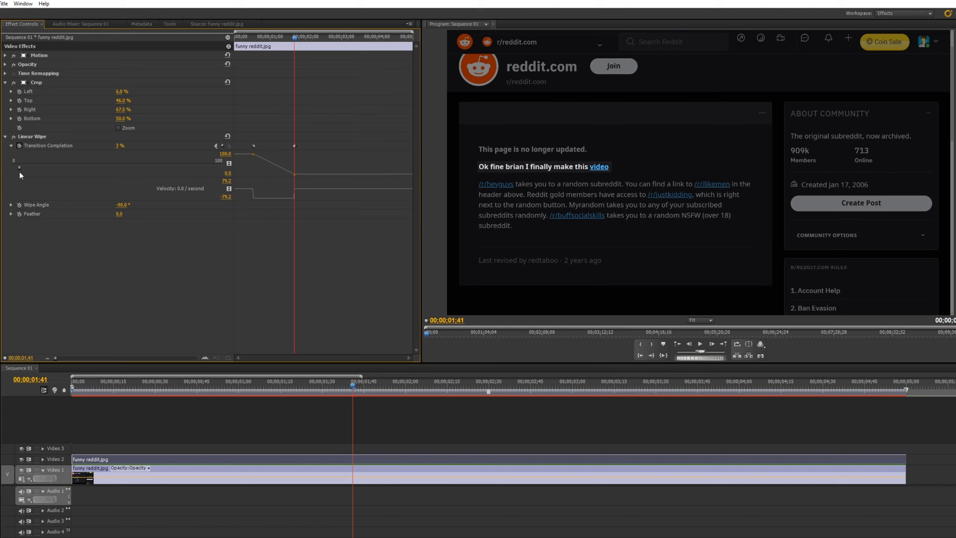
drag(20, 173, 152, 162)
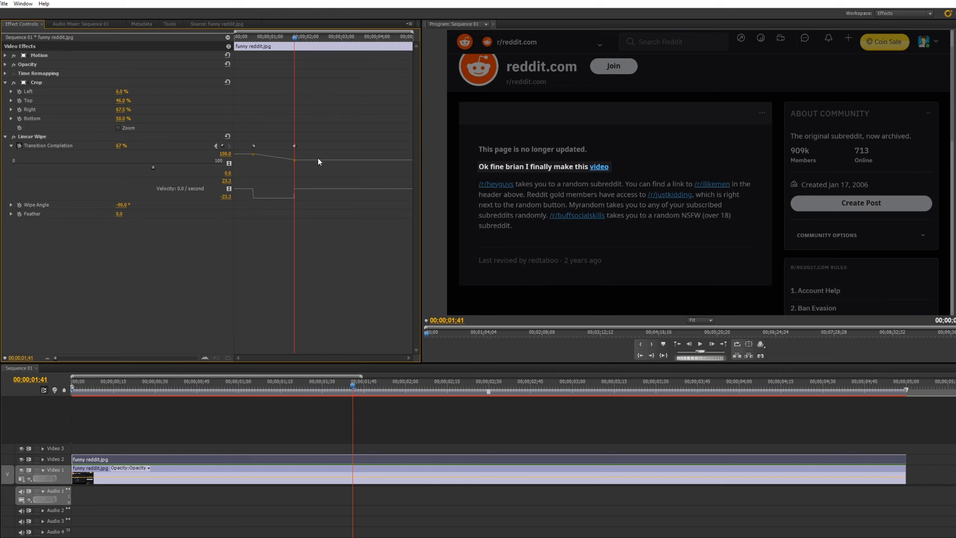
- Apply Ease In interpolation to both Transition Completion keyframes
right_click(253, 146)
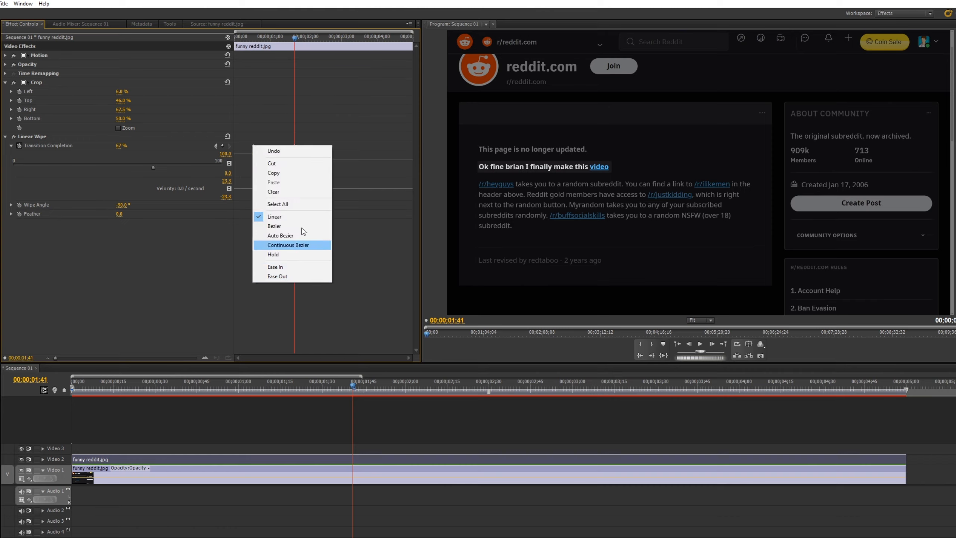
click(286, 244)
right_click(254, 145)
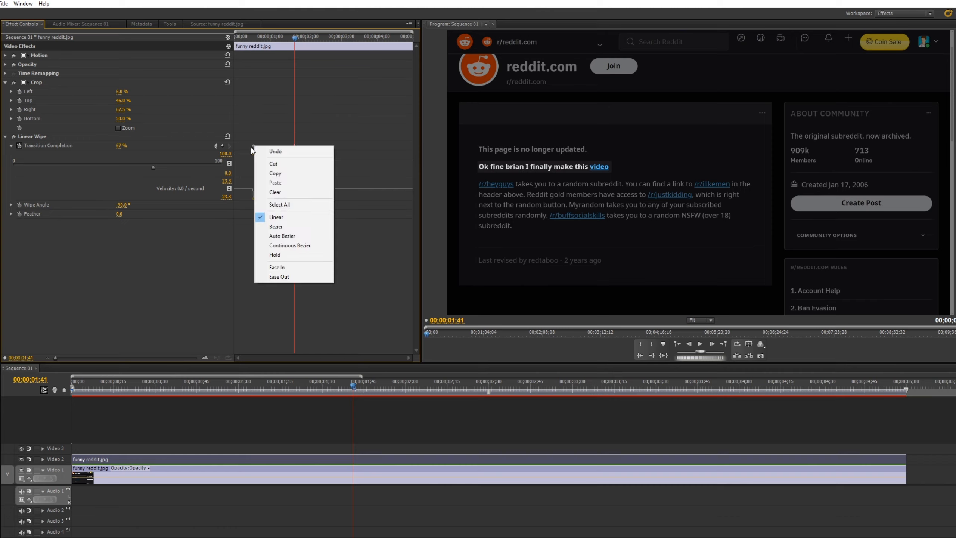
click(281, 269)
right_click(295, 146)
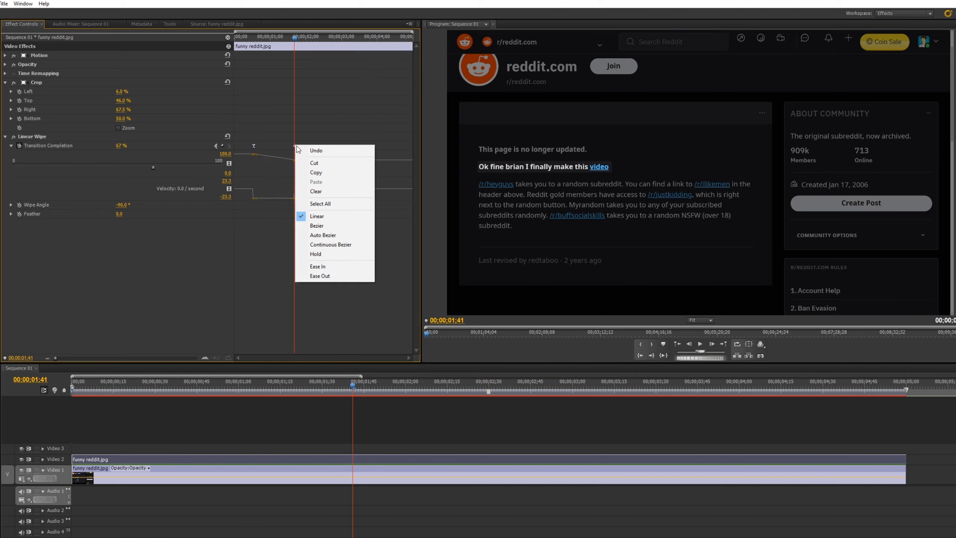
click(319, 267)
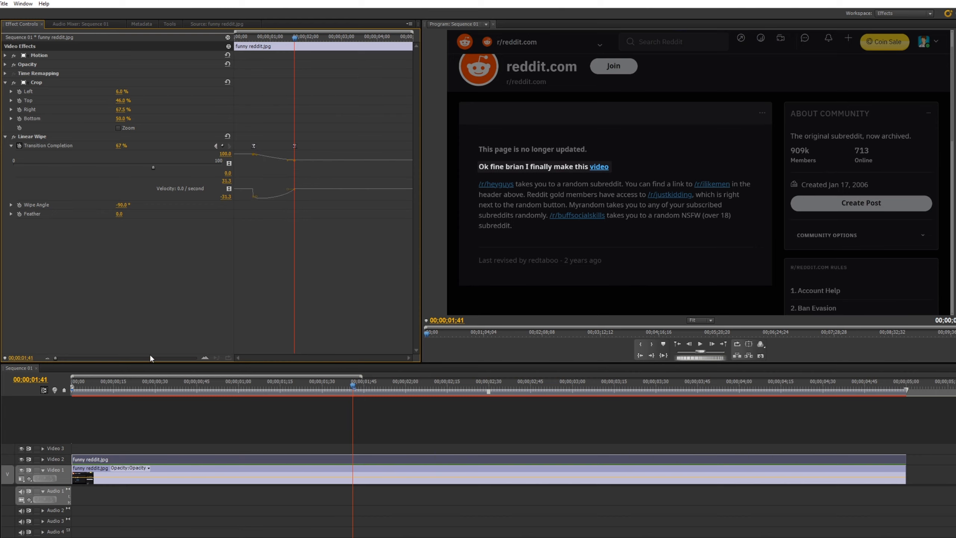
- Lengthen the second Transition Completion keyframe's easing handle on the velocity graph and play back the wipe
drag(67, 358, 136, 357)
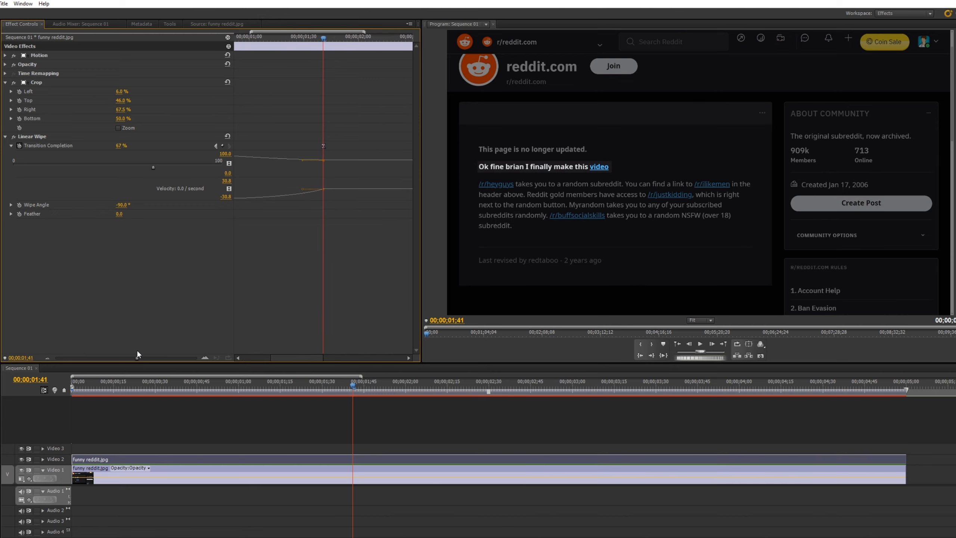
drag(313, 358, 289, 358)
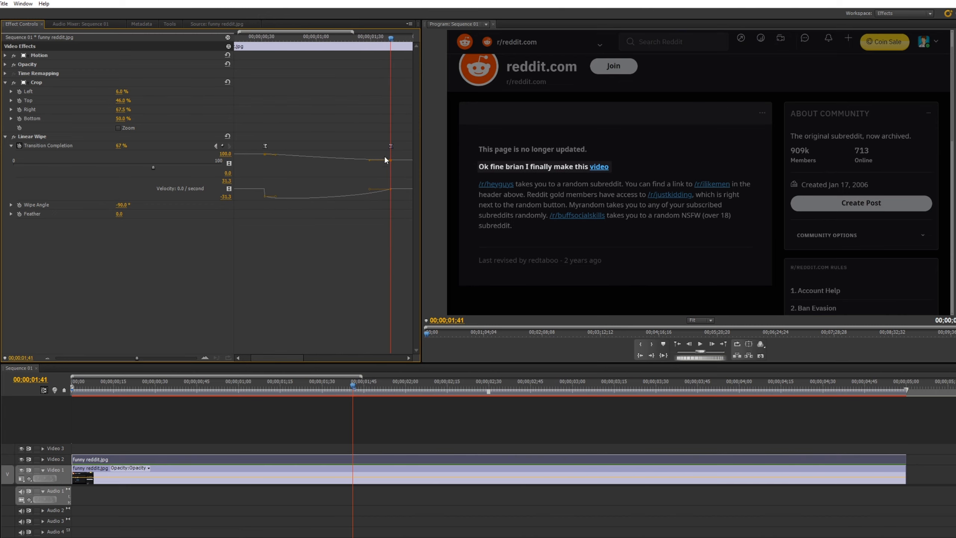
drag(369, 191, 326, 189)
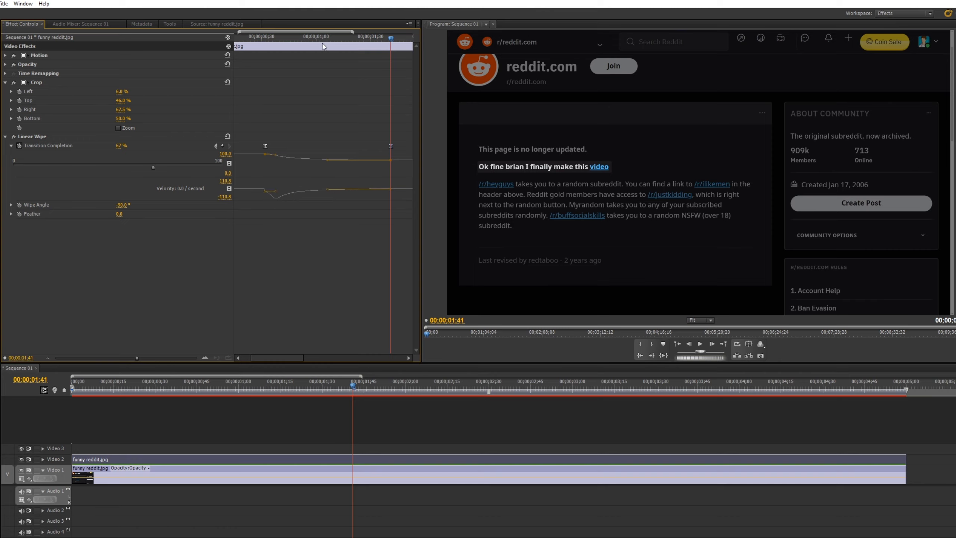
drag(321, 38, 270, 51)
key(space)
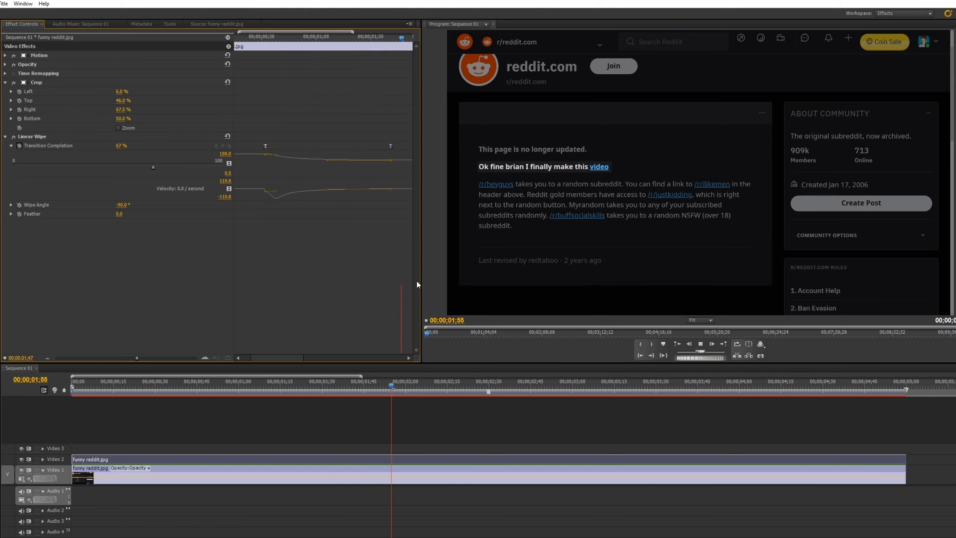
key(space)
- Move the second Transition Completion keyframe to just past 00;00;03;00 and play back the highlight animation
drag(136, 359, 112, 360)
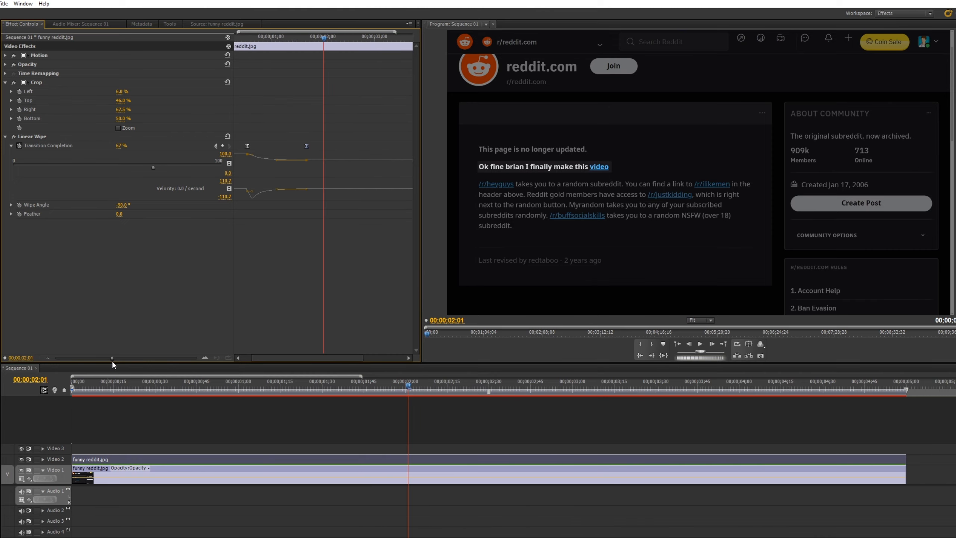
drag(305, 146, 386, 145)
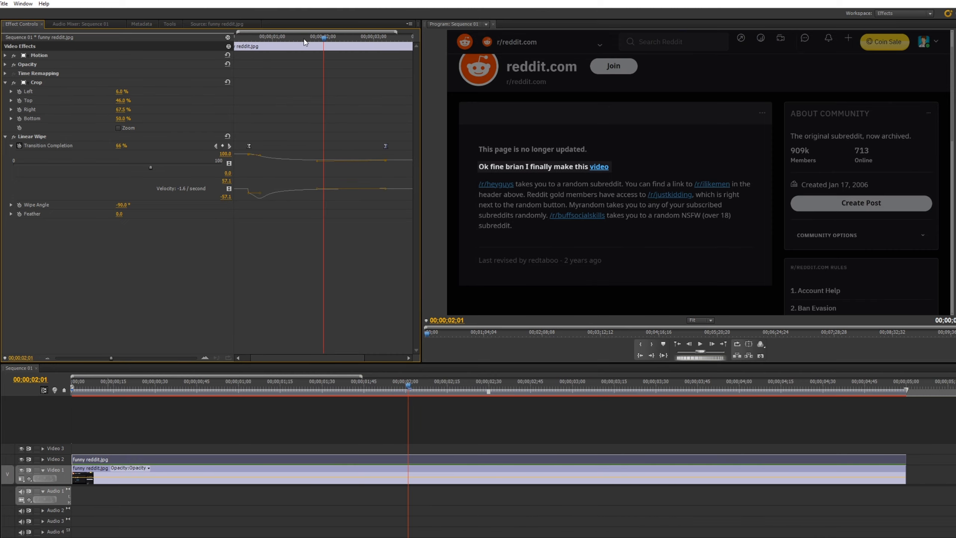
drag(304, 41, 262, 78)
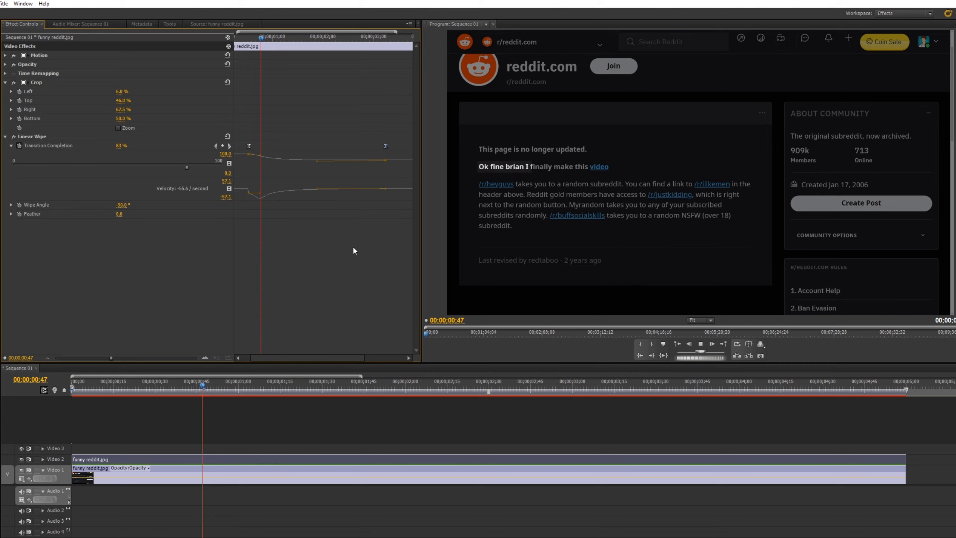
key(space)
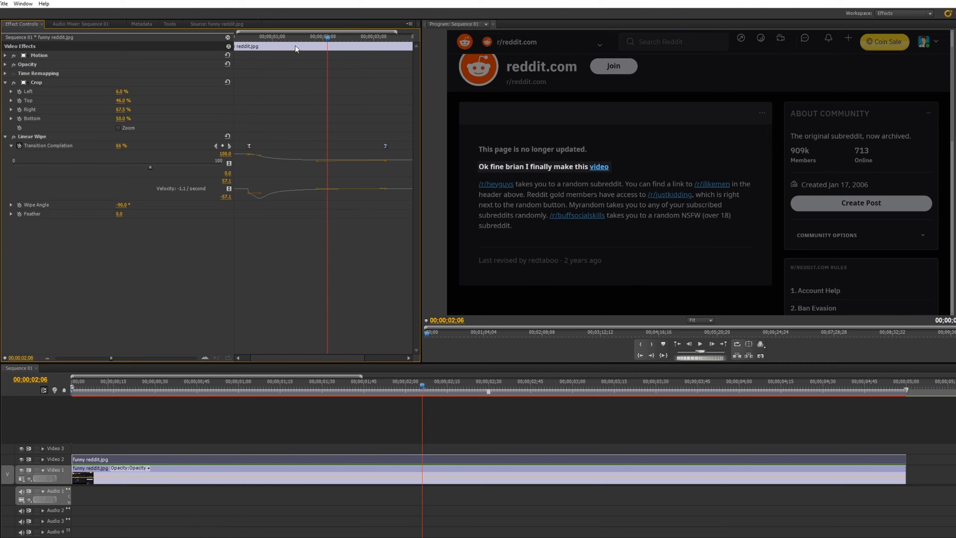
drag(295, 45, 251, 59)
key(space)
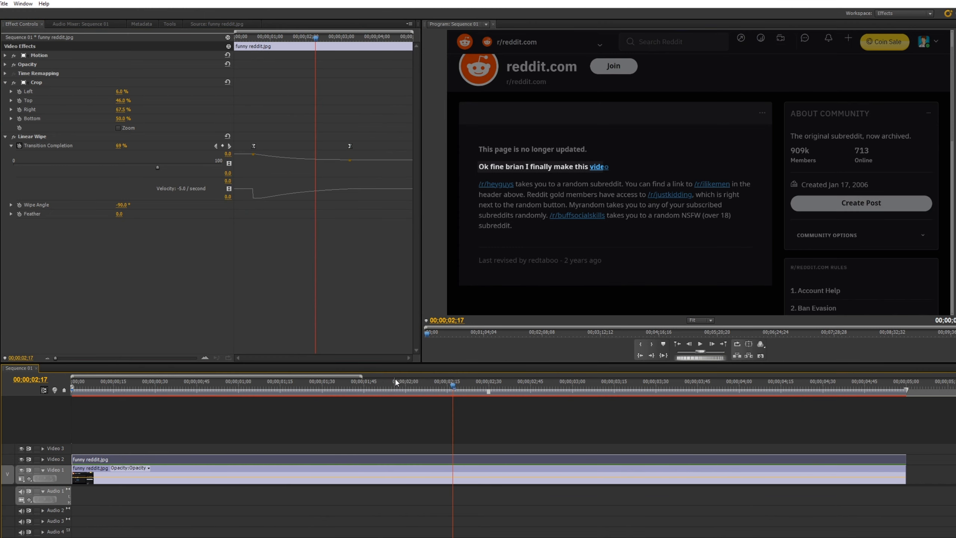
drag(395, 378, 39, 416)
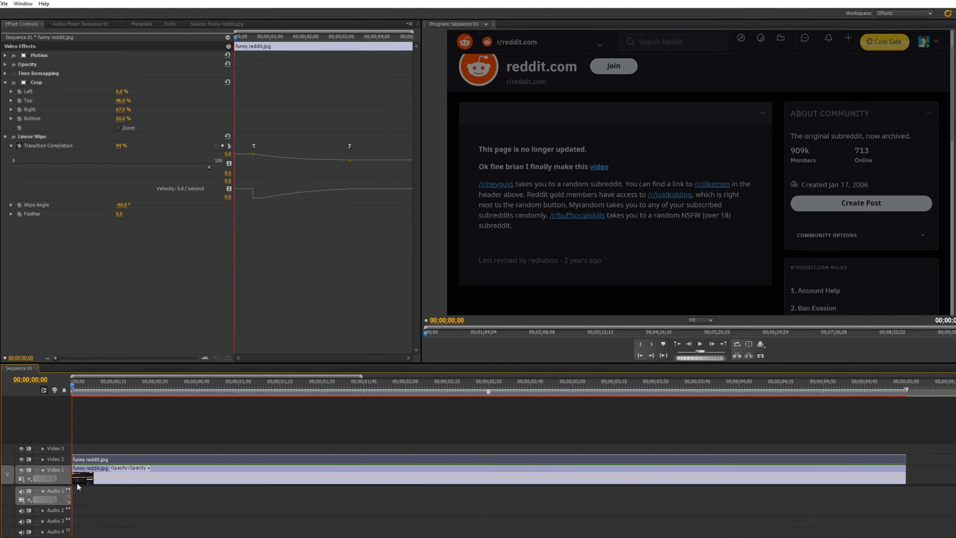
key(space)
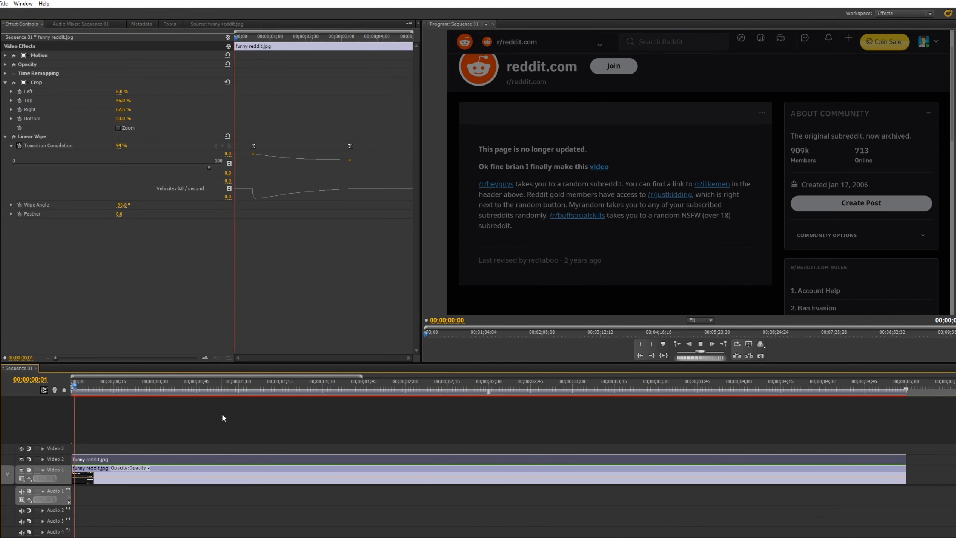
- Move the second Transition Completion keyframe to just before 00;00;04;00 and play the sequence from the start
drag(350, 146, 375, 151)
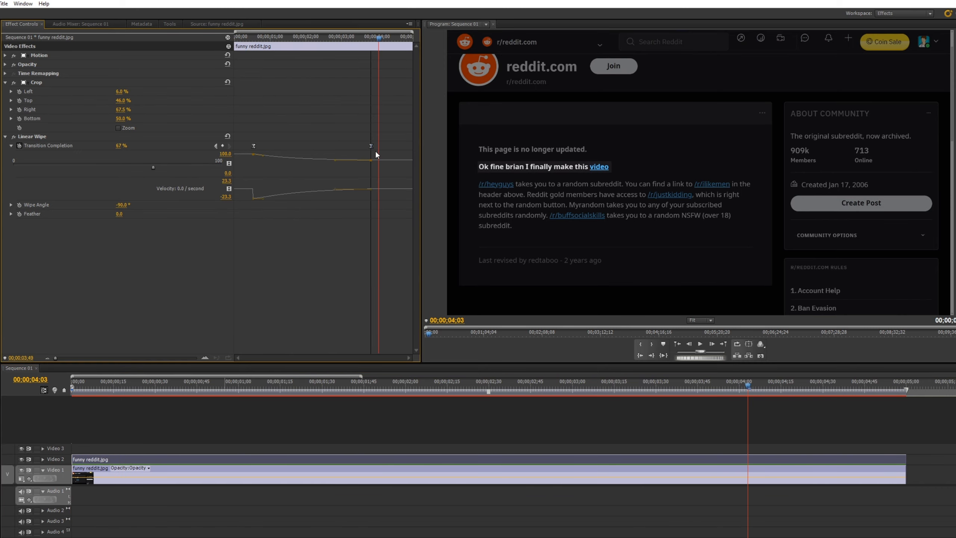
drag(378, 37, 194, 64)
key(space)
click(277, 408)
key(space)
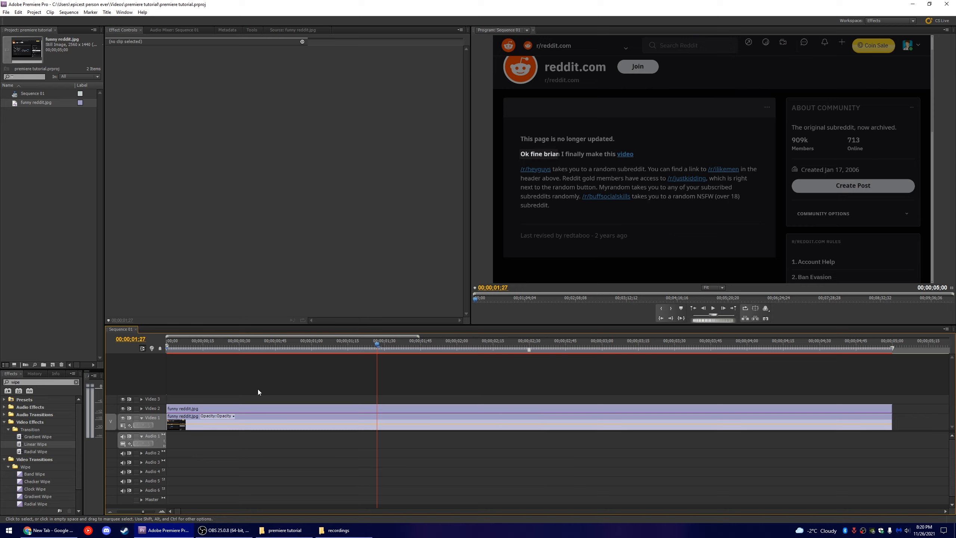
- Nest the two overlapping funny reddit.jpg clips on Video 1 and Video 2 into a single nested sequence
click(219, 408)
click(230, 423)
click(251, 409)
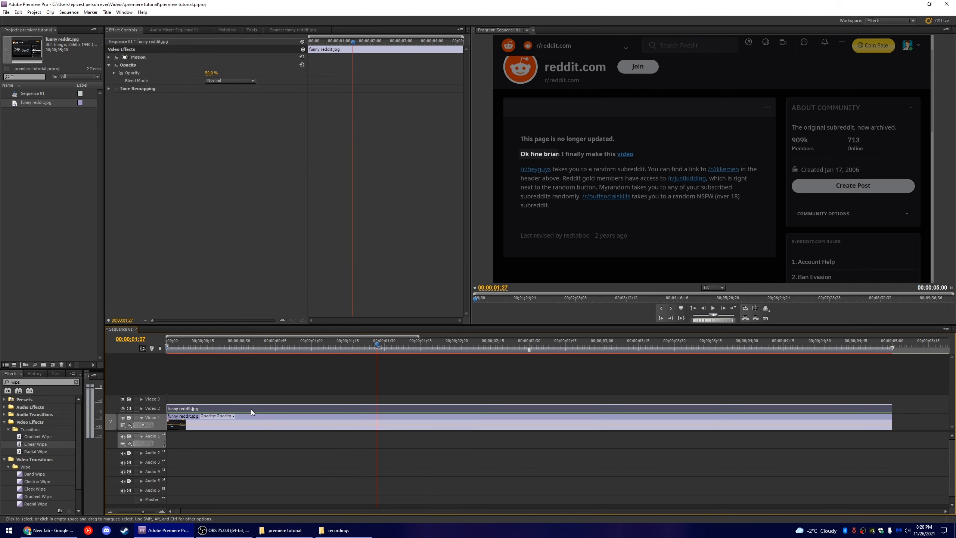
click(256, 426)
shift+click(268, 411)
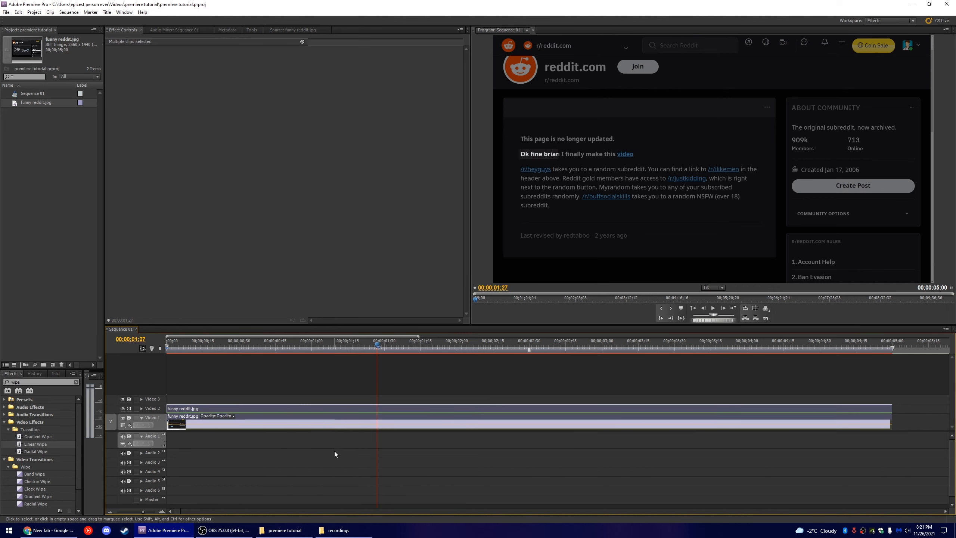
right_click(322, 411)
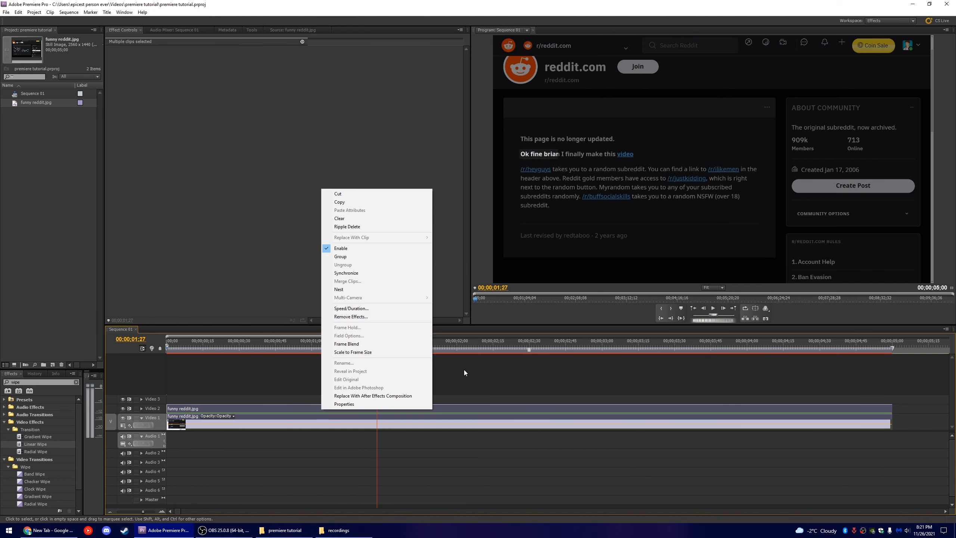
click(367, 290)
click(256, 348)
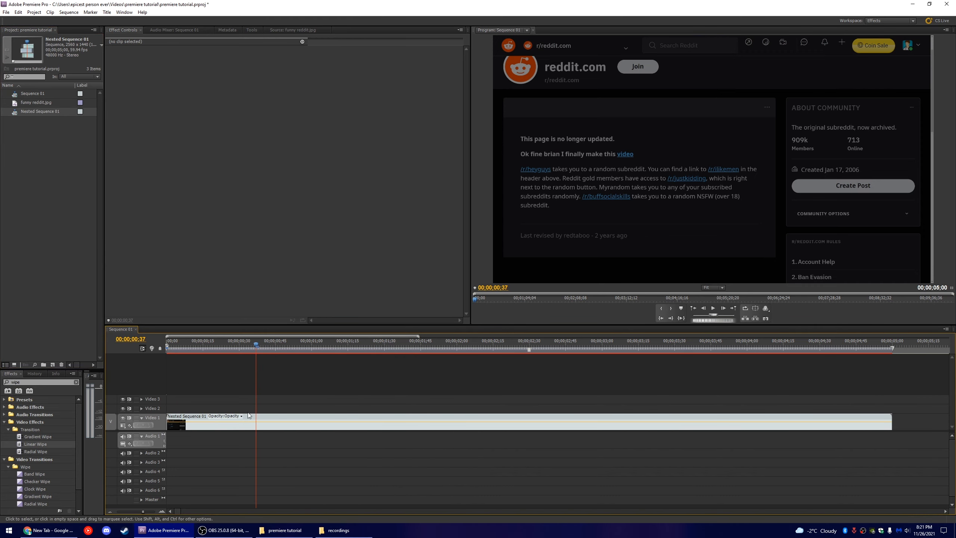
- Find the Corner Pin distort effect by searching for "corner" and apply it to the nested clip
click(248, 414)
double_click(29, 382)
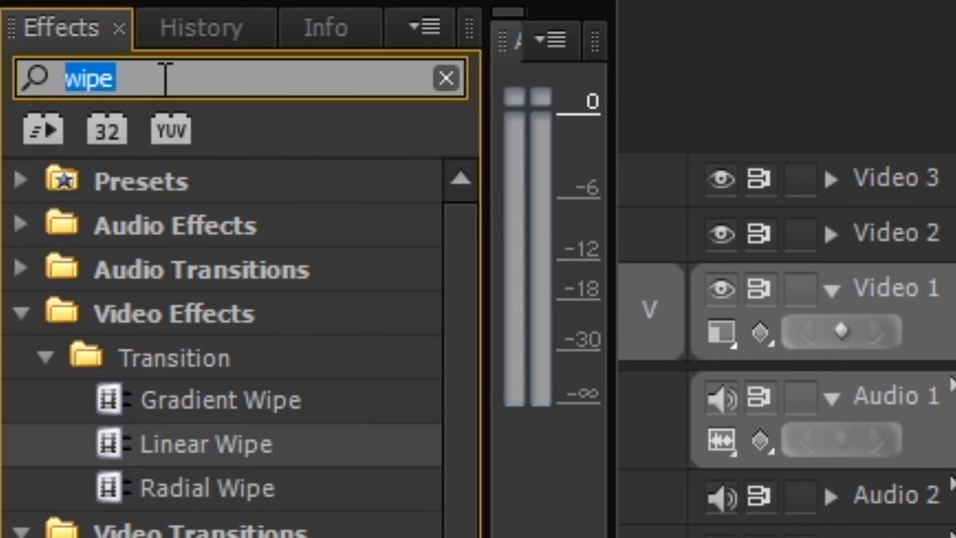
text(corner)
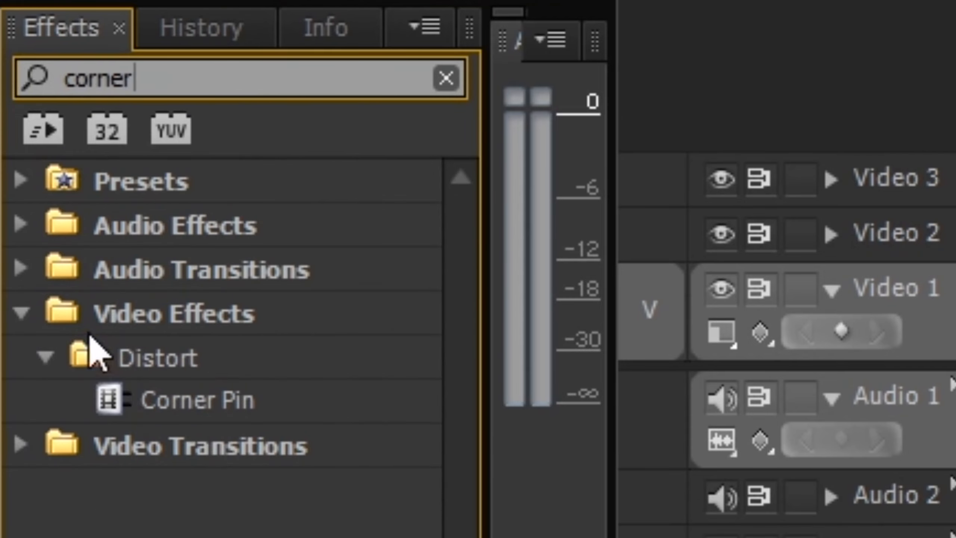
click(142, 402)
drag(142, 402, 190, 471)
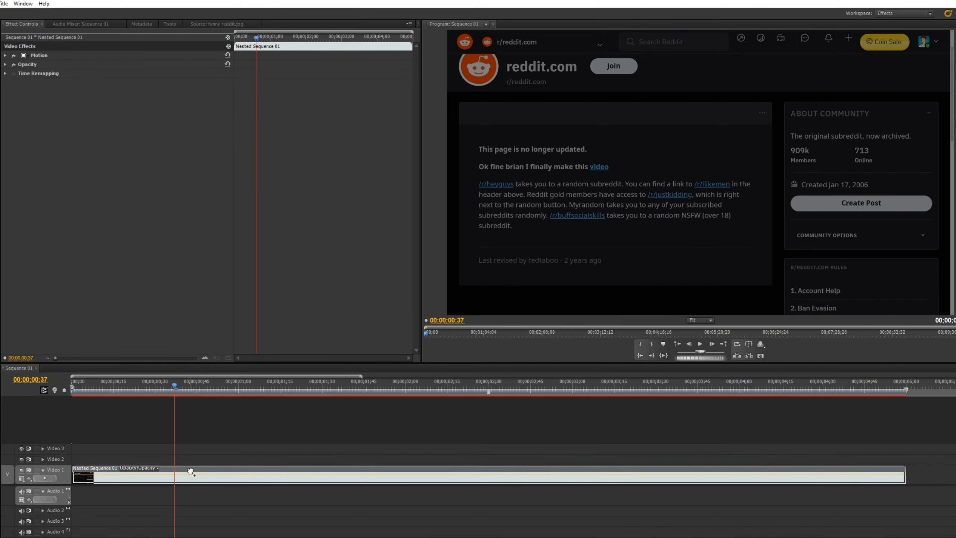
- At 00;00;00;48, set the Corner Pin's Upper Left to about -129, -301 to tilt the screenshot in perspective
drag(174, 385, 205, 405)
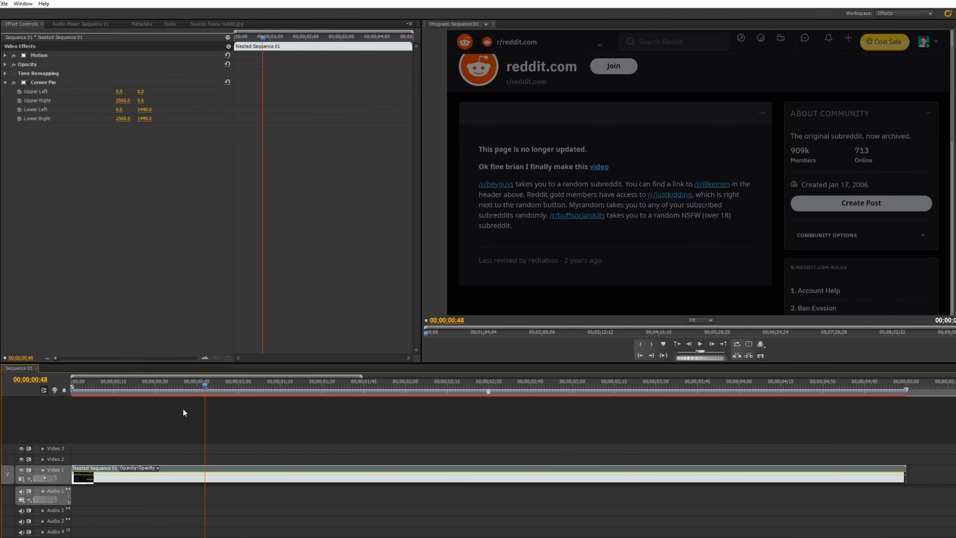
click(117, 93)
drag(116, 92, 88, 92)
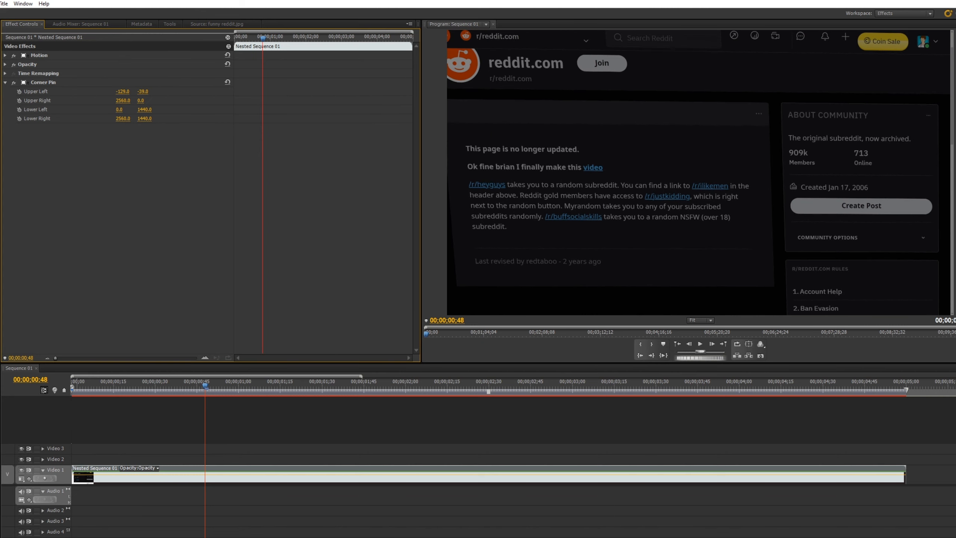
drag(144, 91, 127, 92)
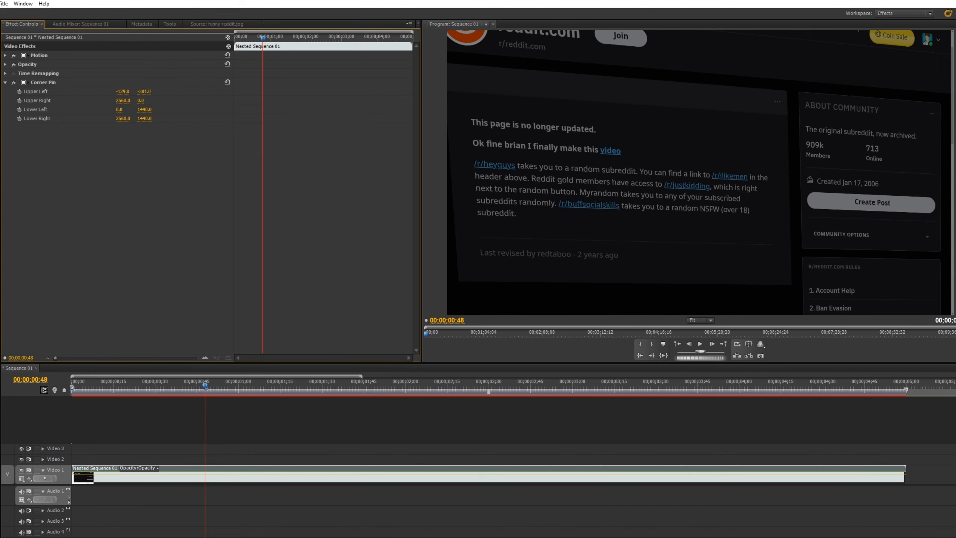
- Set the nested clip's Motion Position to 1314, 646 and play back the tilted shot
click(5, 55)
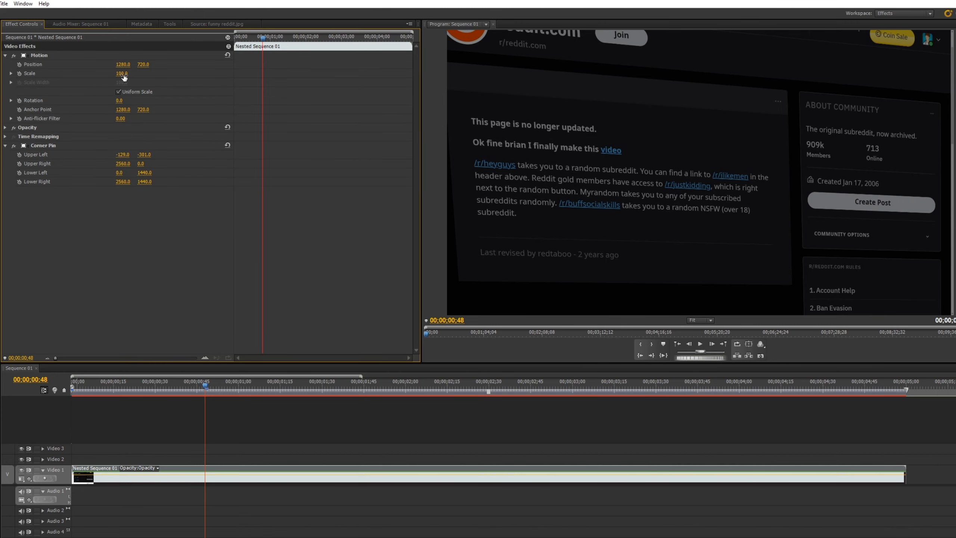
mouse_move(143, 64)
mouse_down()
mouse_move(188, 64)
mouse_move(115, 64)
mouse_move(136, 65)
mouse_up()
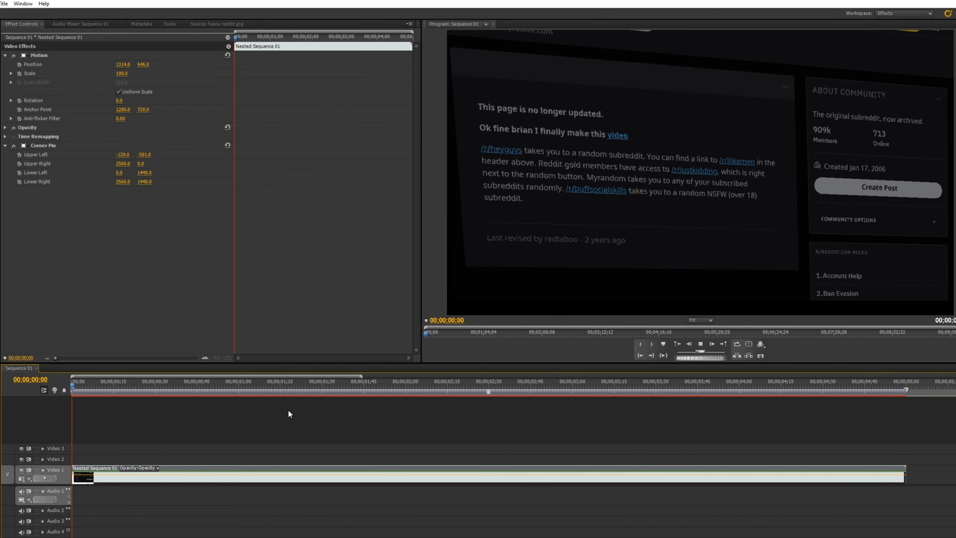
key(space)
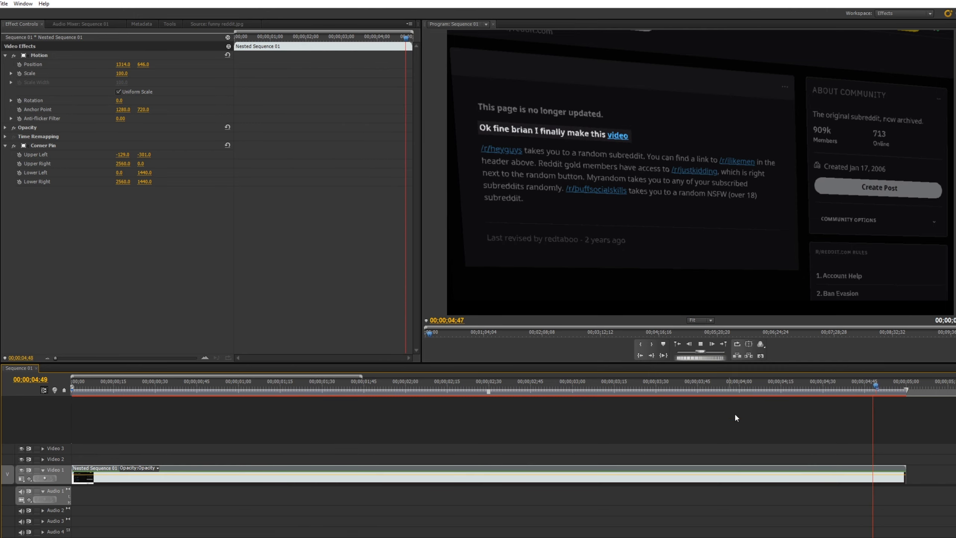
key(space)
- Keyframe the nested clip's Position at about 00;00;00;30 and at 00;00;01;49, setting the second keyframe to 1304, 646
drag(876, 384, 577, 422)
click(507, 486)
click(520, 476)
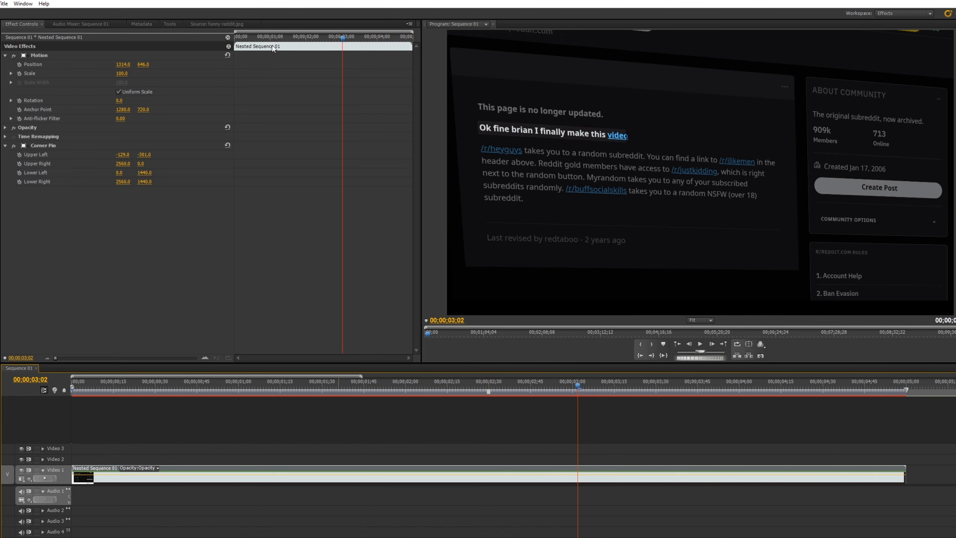
drag(274, 49, 252, 48)
key(space)
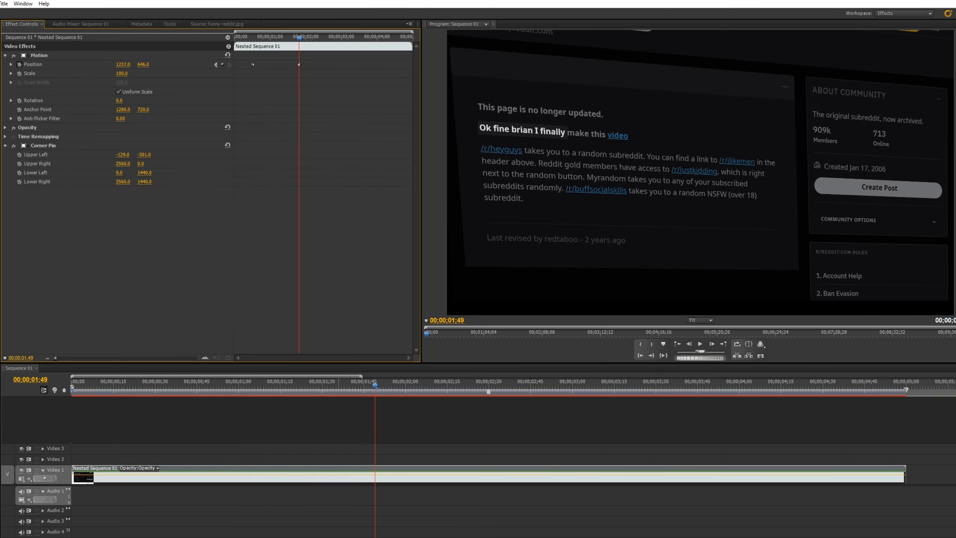
drag(122, 65, 147, 64)
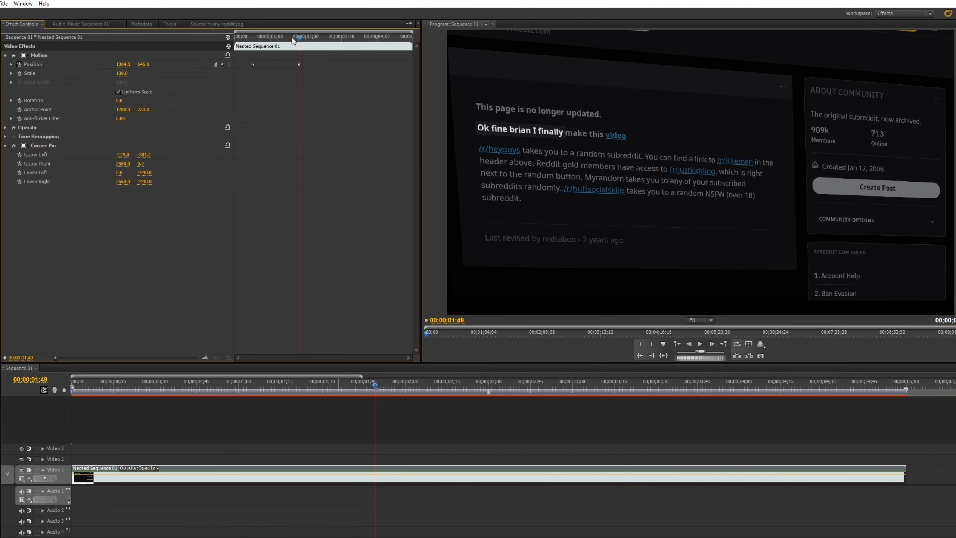
- Move the first Position keyframe to the clip's start and the second to its end, and play from the beginning
mouse_move(294, 38)
mouse_down()
mouse_move(251, 38)
mouse_move(298, 38)
mouse_up()
drag(253, 65, 234, 64)
drag(299, 65, 412, 65)
key(Home)
key(space)
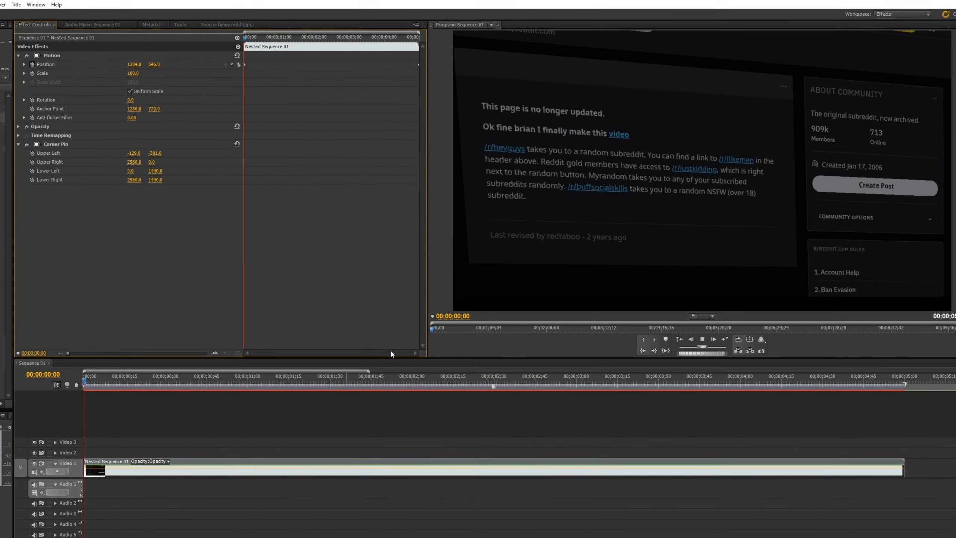
- Increase the horizontal Position value at the clip's first keyframe and play back the sideways slide
drag(378, 38, 244, 38)
drag(133, 64, 160, 65)
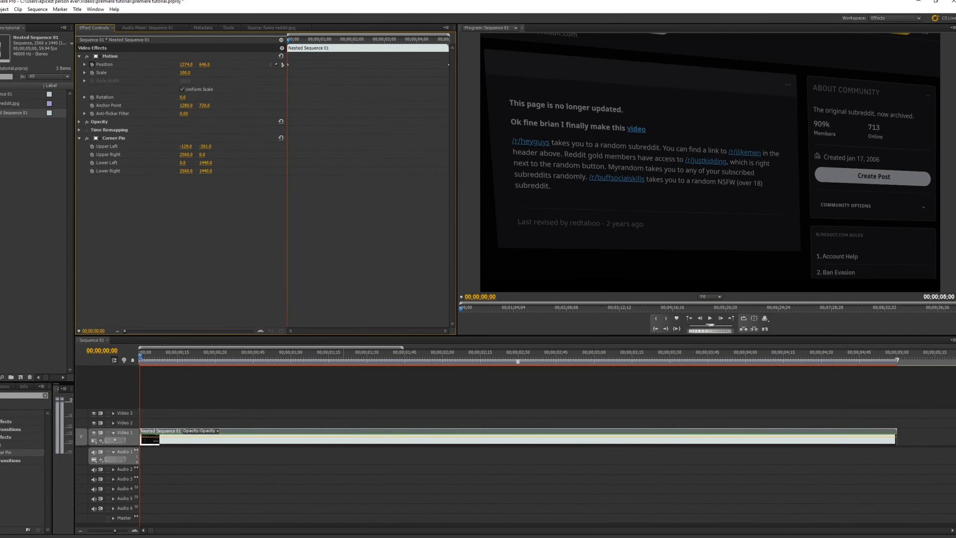
key(space)
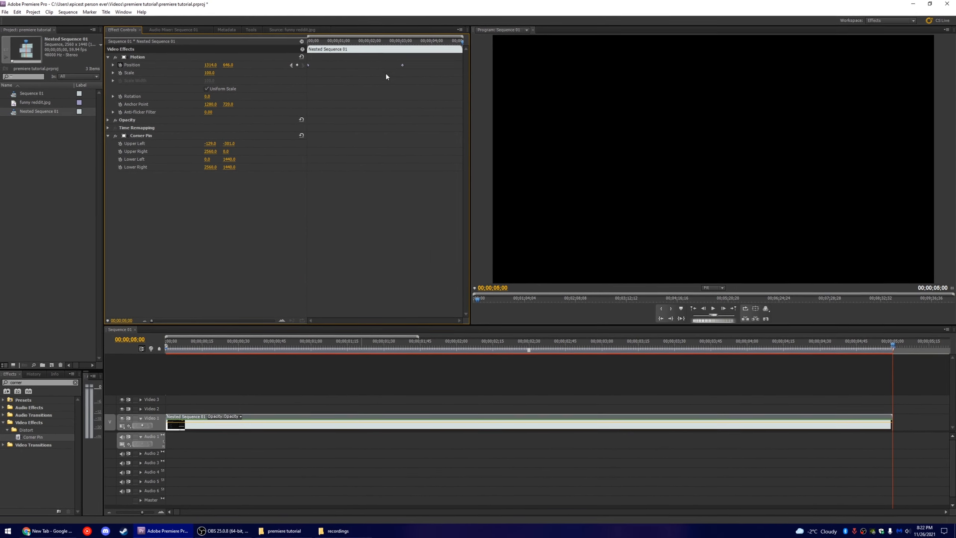
- Replay the nested clip's sliding Position animation from earlier points in the sequence
drag(361, 40, 275, 48)
key(space)
click(636, 381)
drag(546, 343, 292, 405)
key(space)
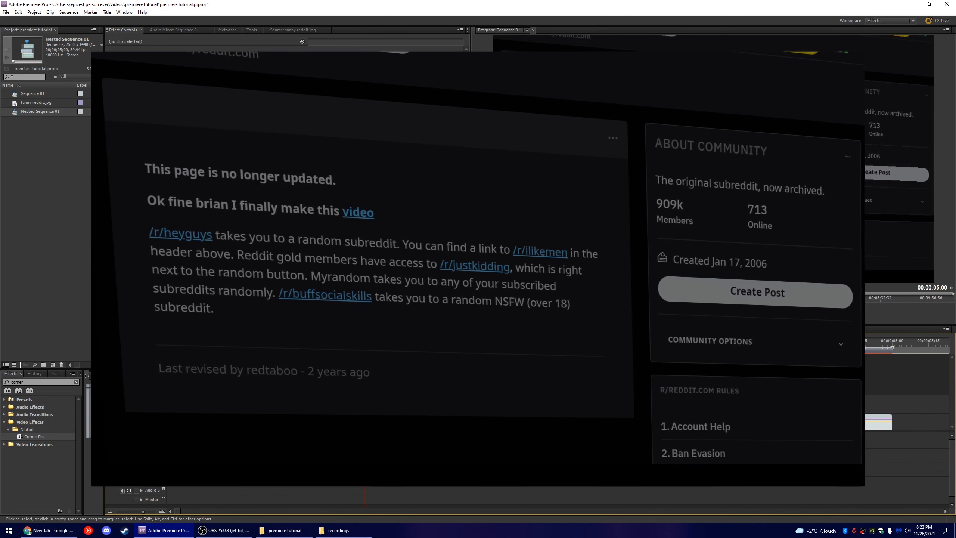
- Review the nested clip's Motion and Corner Pin settings, deselect it and save the project
click(414, 422)
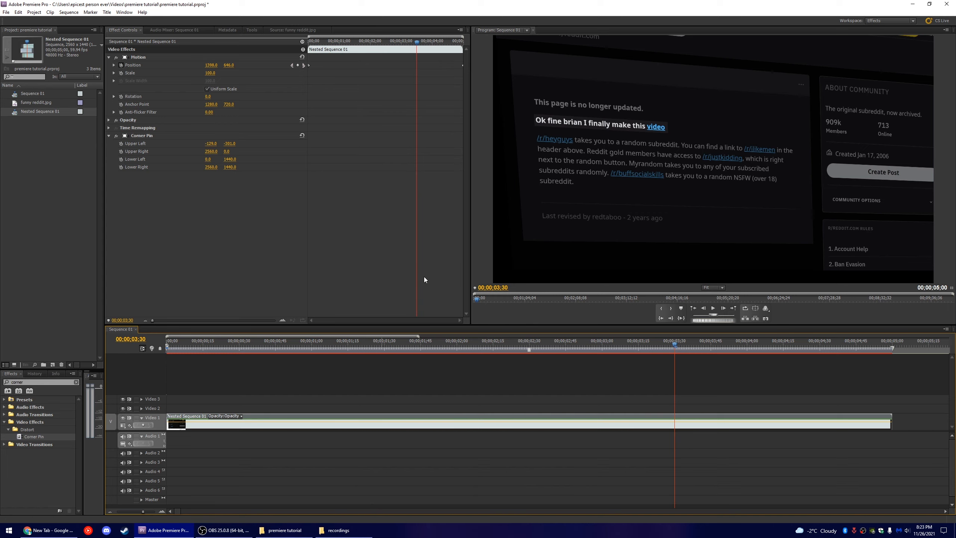
click(379, 398)
key(ctrl+s)
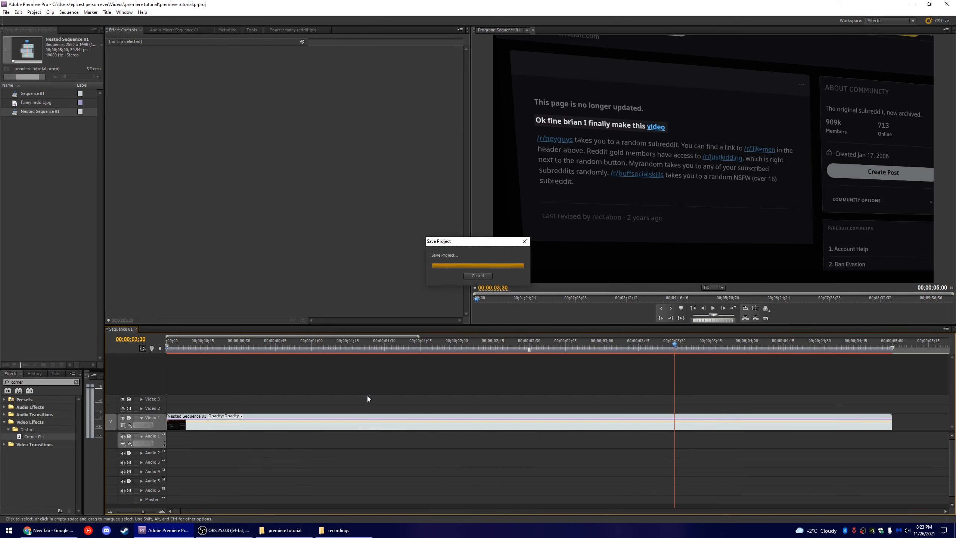